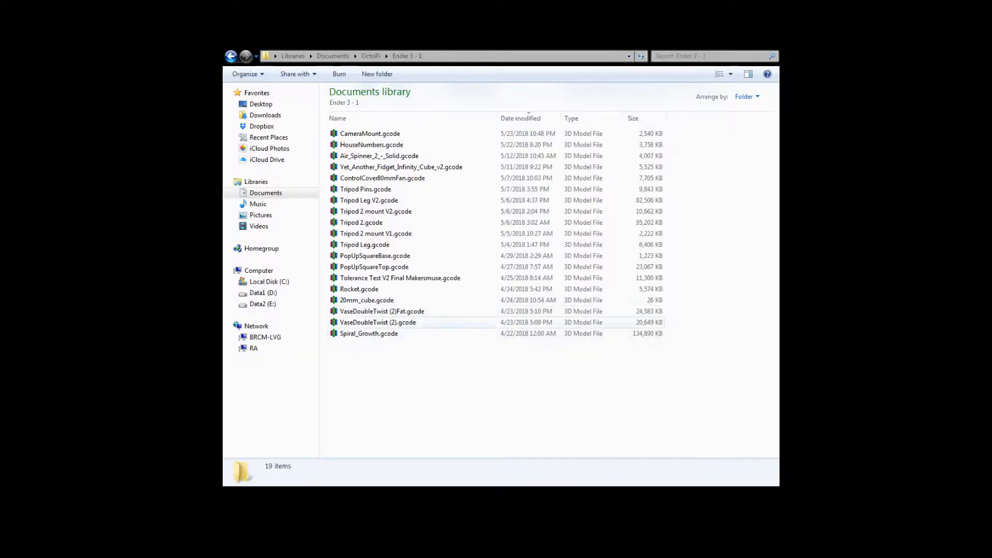
click(356, 136)
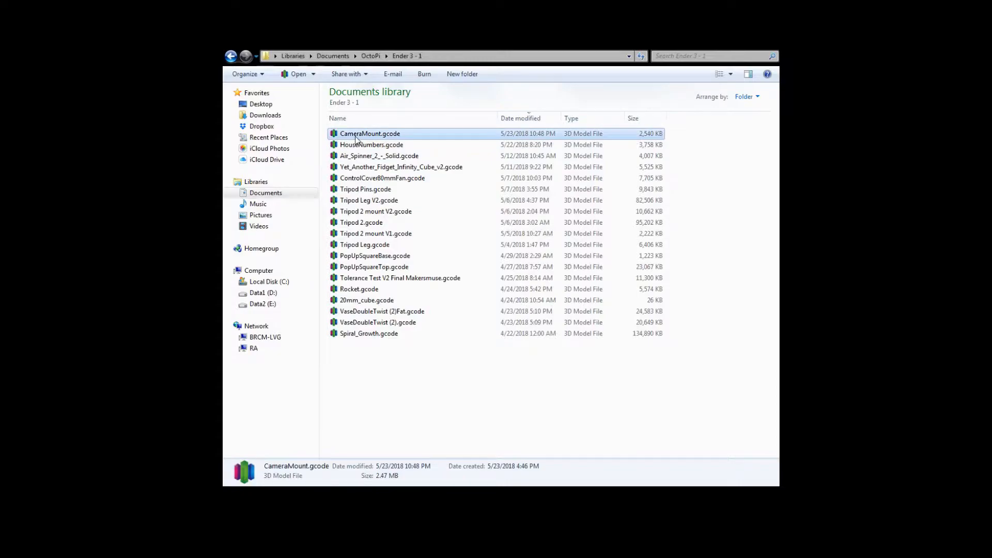
click(382, 137)
drag(381, 135, 431, 135)
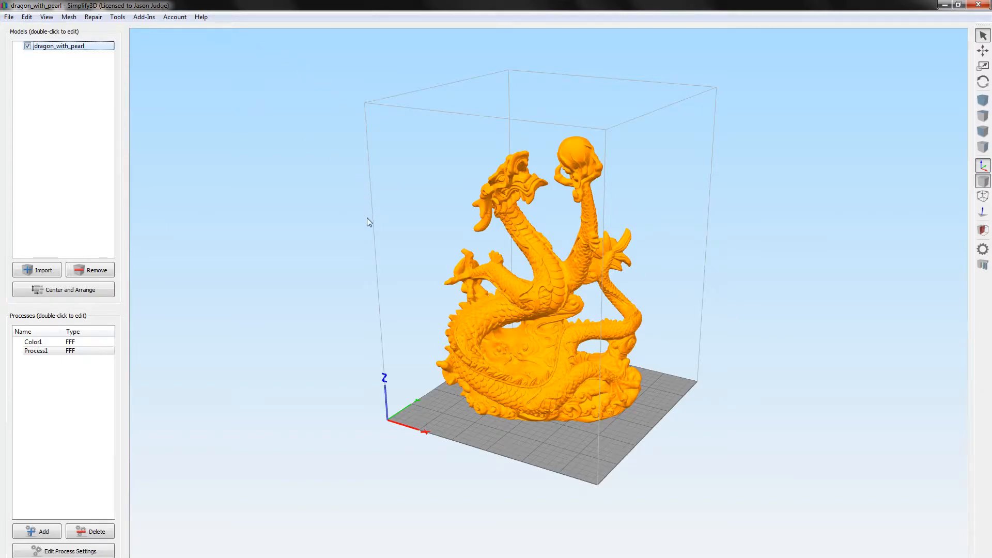
mouse_move(367, 221)
mouse_down()
mouse_move(479, 262)
mouse_move(539, 262)
mouse_move(563, 196)
mouse_move(397, 194)
mouse_move(303, 208)
mouse_move(288, 246)
mouse_move(315, 251)
mouse_move(351, 230)
mouse_up()
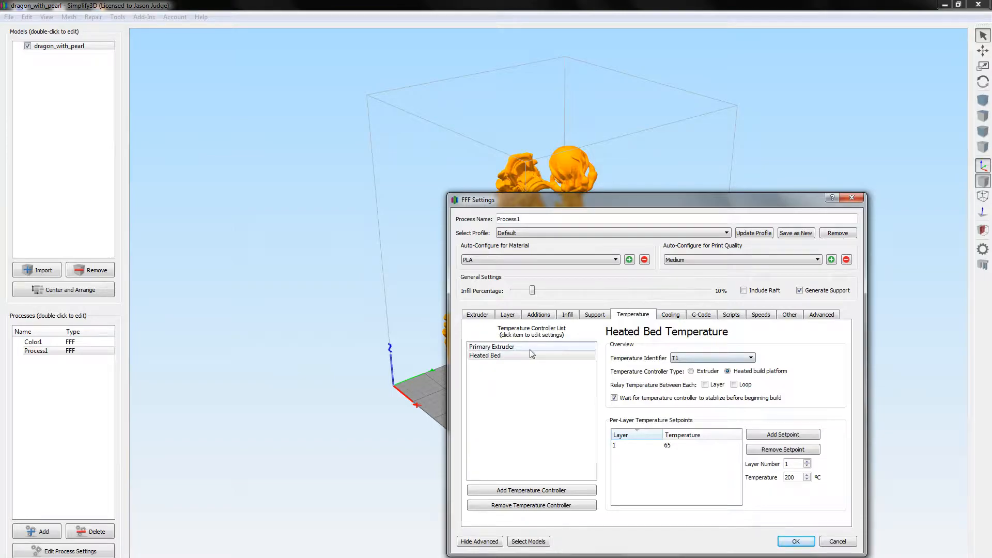
Set the primary extruder's layer 1 temperature setpoint to 195 °C and check the heated bed's setpoint
click(534, 346)
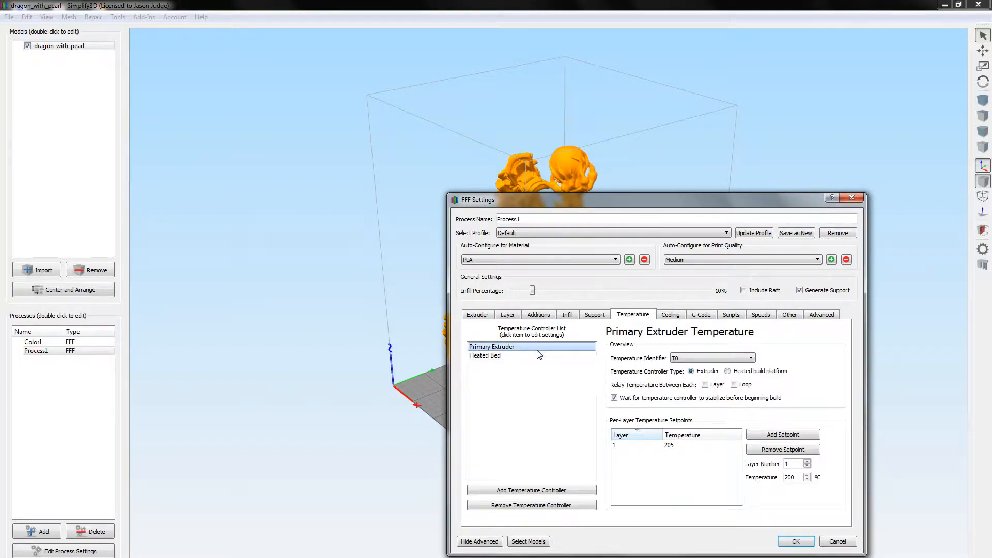
double_click(674, 445)
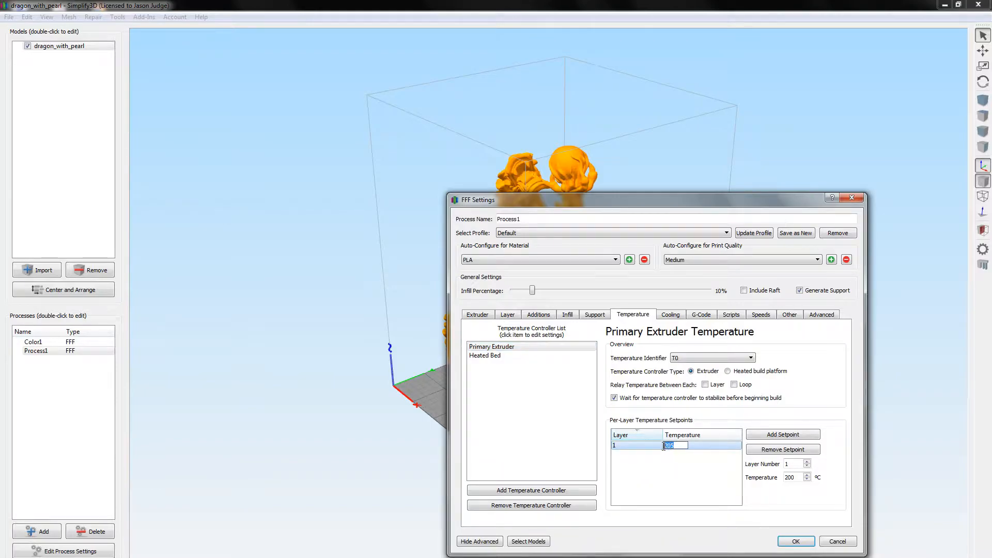
text(195)
key(Return)
click(517, 357)
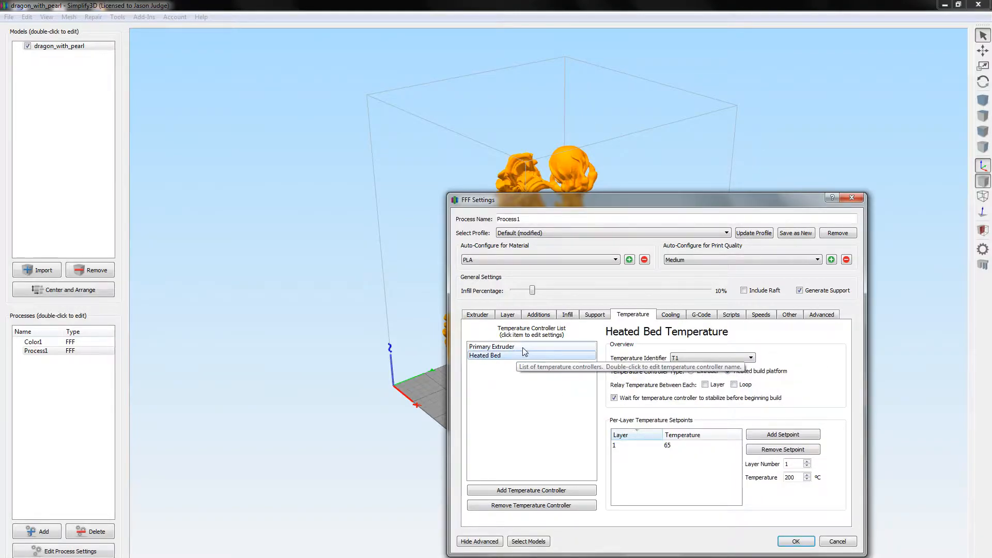
click(524, 347)
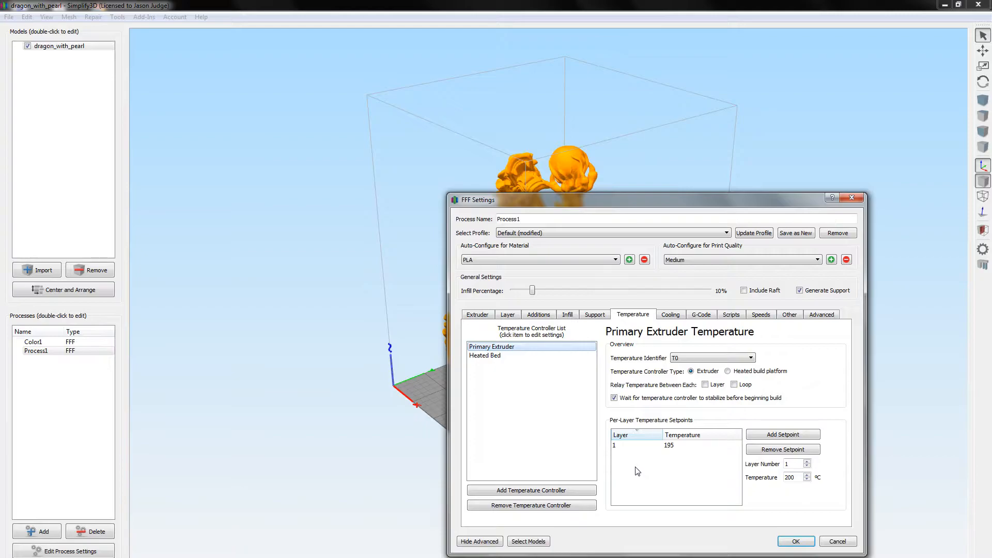
click(682, 447)
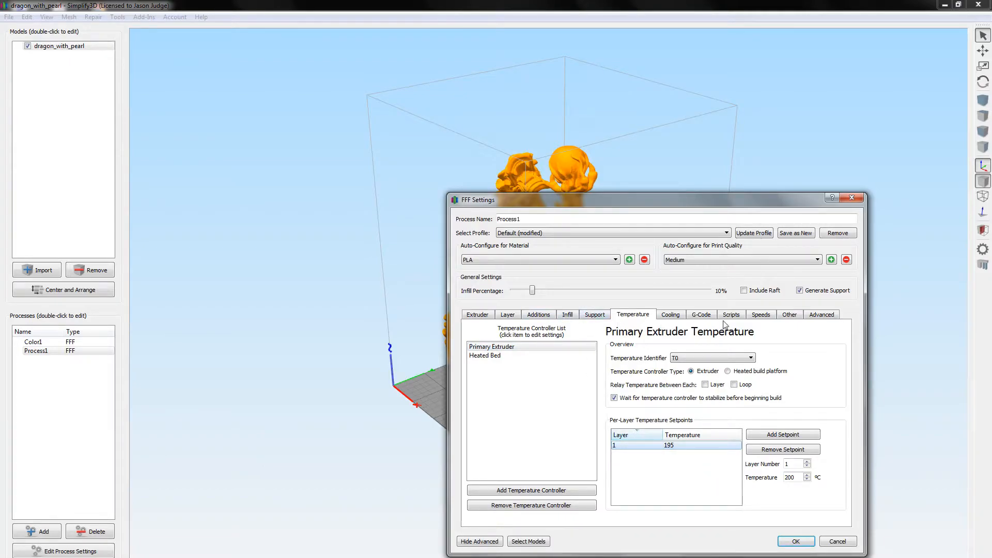
Review the default printing speed in the speed settings of Process1
click(761, 315)
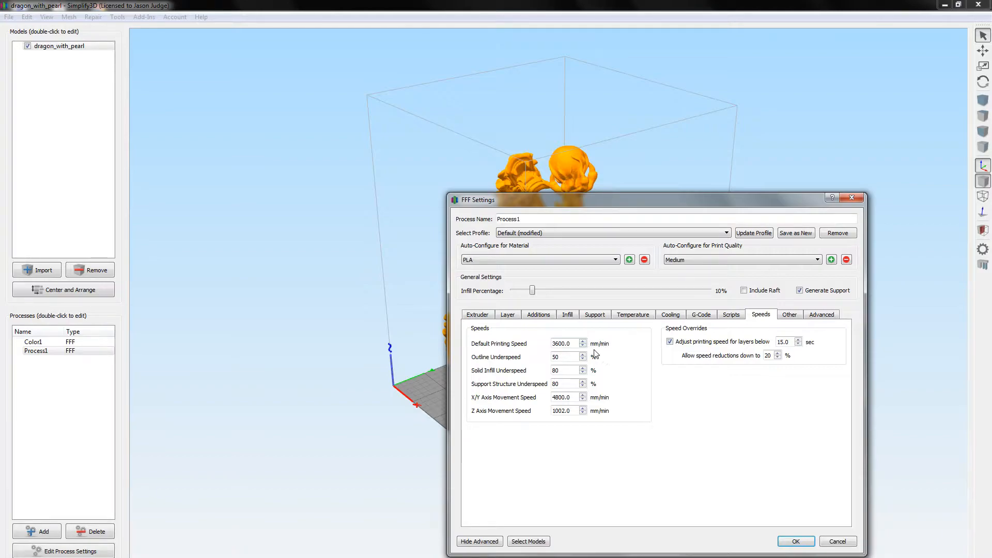
drag(575, 344, 546, 343)
click(575, 343)
Review the primary layer height and the number of outline/perimeter shells in the layer settings
click(510, 317)
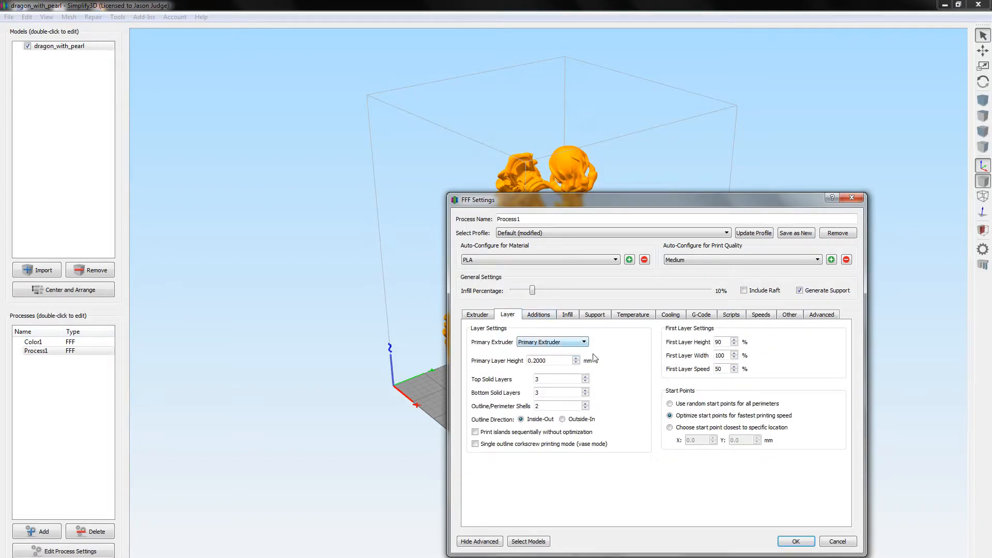
drag(561, 359, 515, 360)
click(619, 368)
click(556, 405)
drag(533, 408, 553, 408)
click(637, 388)
Try a skirt/brim with an offset from the part of 0 mm and turn the skirt/brim off again
click(540, 316)
click(520, 329)
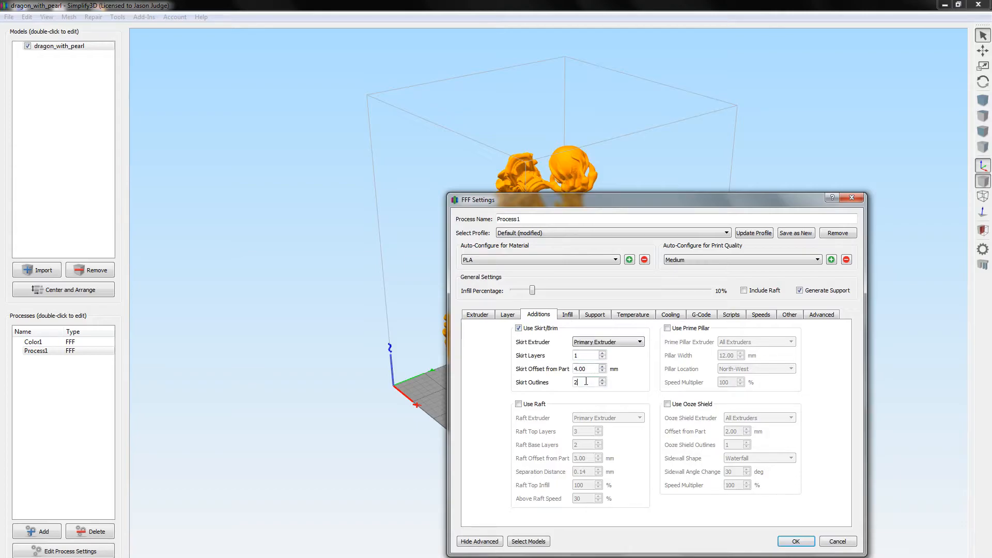
drag(588, 370, 576, 370)
click(637, 365)
drag(594, 369, 562, 368)
text(0)
click(518, 328)
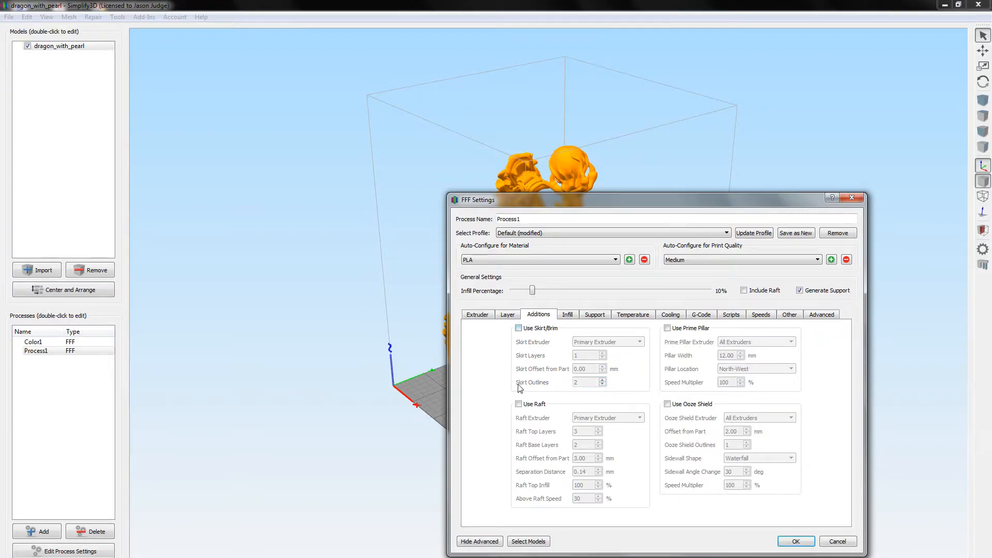
Try the raft option, look over its layers, separation distance and offset from the part, and turn the raft off again
click(519, 405)
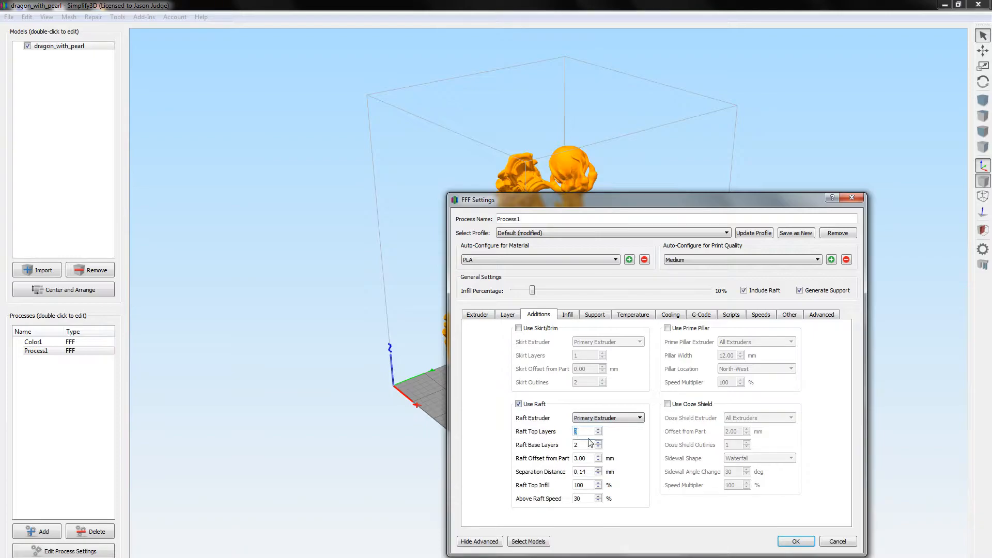
key(Tab)
double_click(585, 472)
double_click(579, 459)
click(518, 404)
Set the infill percentage to 20% and choose Rectilinear as the internal fill pattern
click(568, 316)
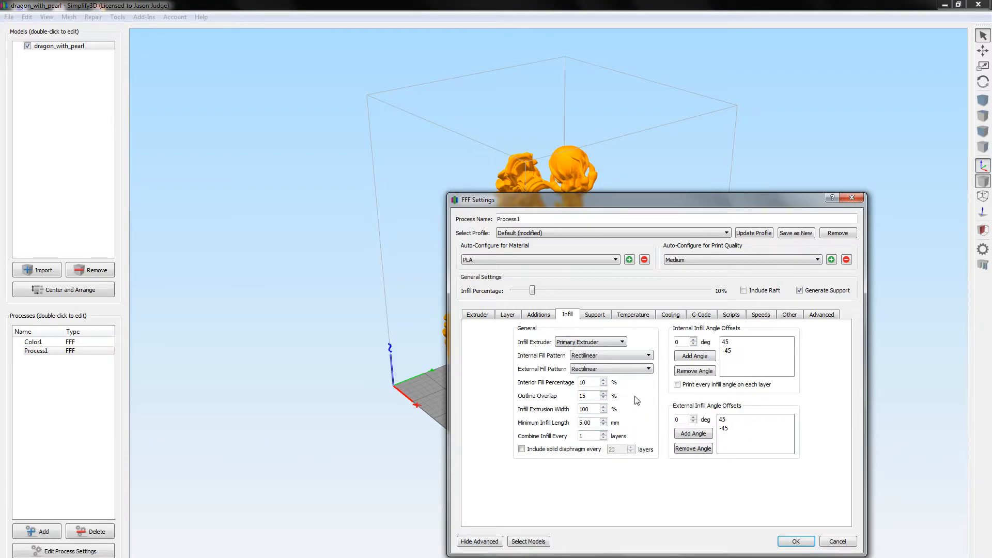
drag(534, 293, 553, 300)
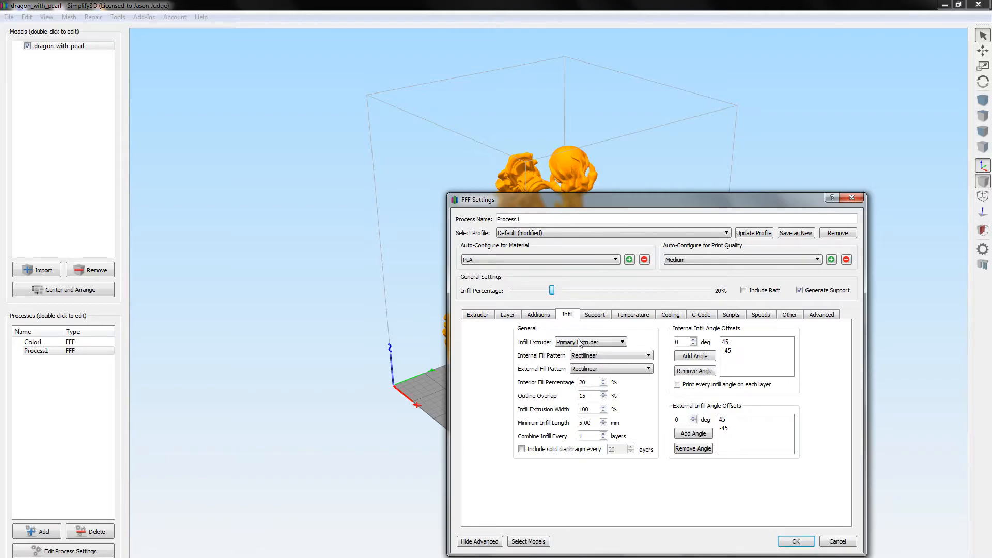
click(649, 355)
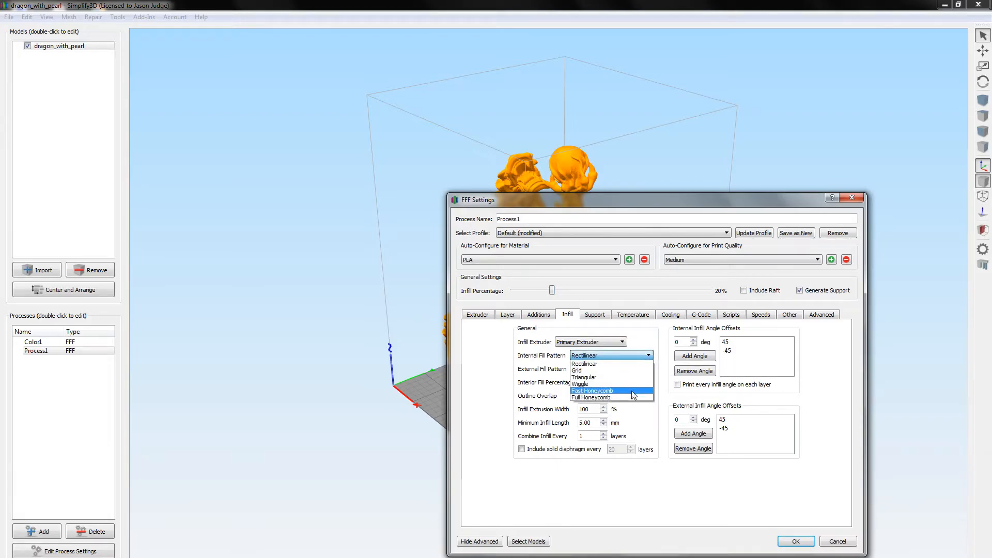
click(614, 364)
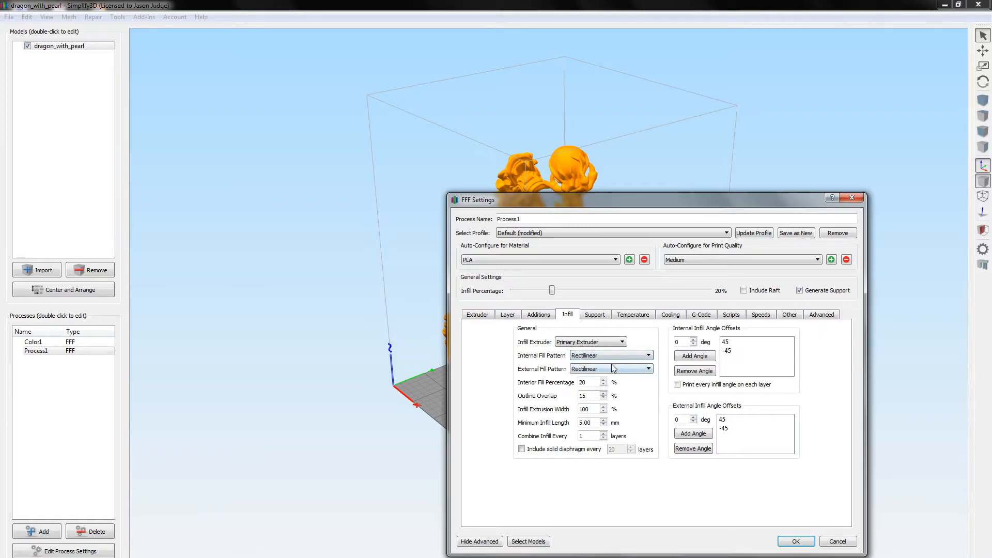
Check the maximum overhang angle in the support settings and apply the Process1 settings
click(595, 317)
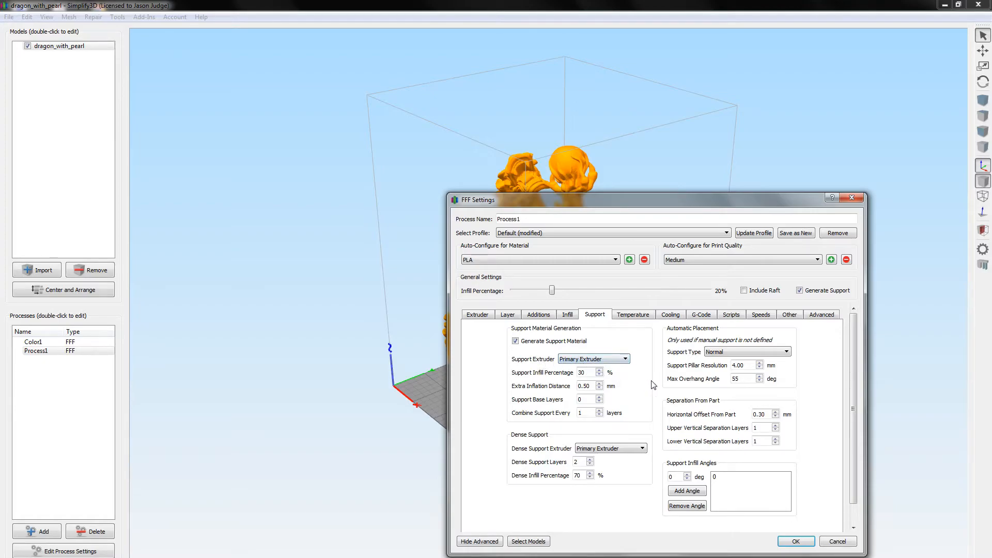
double_click(736, 379)
click(800, 540)
Generate automatic supports of the Normal type for the dragon, inspect them, and clear all supports
click(982, 265)
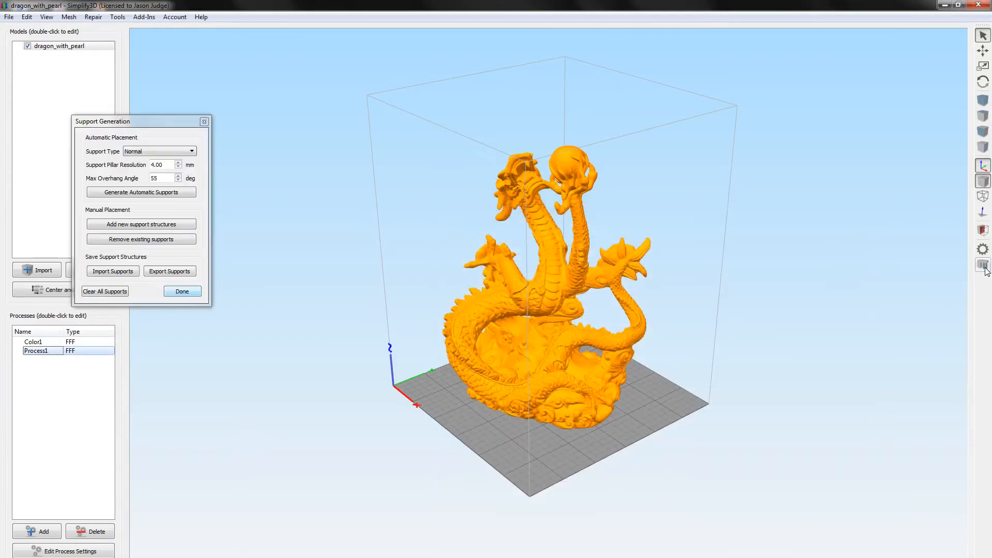
click(160, 193)
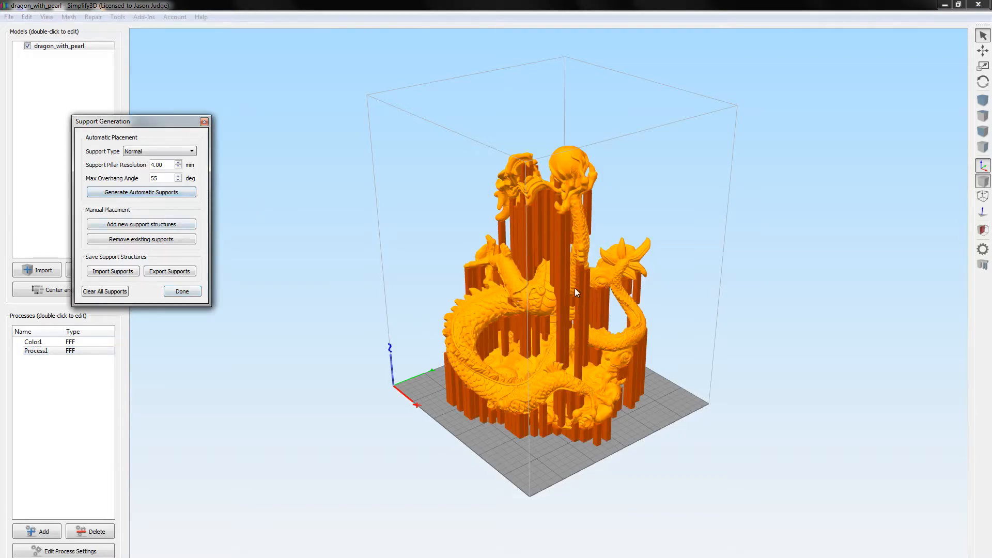
click(664, 321)
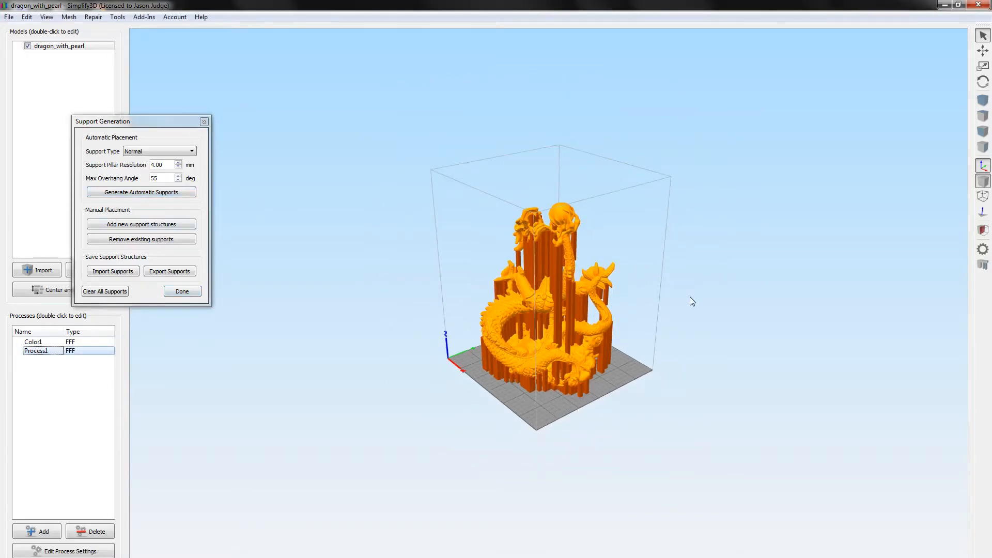
scroll(586, 297, up, 3)
drag(500, 364, 558, 332)
click(98, 292)
Reopen the Process1 settings and review the primary extruder's nozzle diameter
double_click(56, 352)
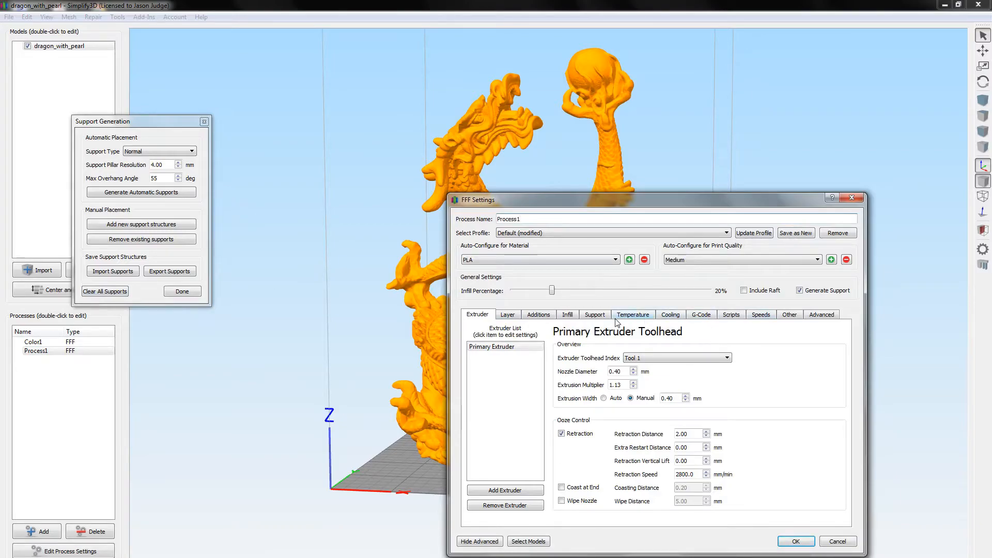
click(623, 374)
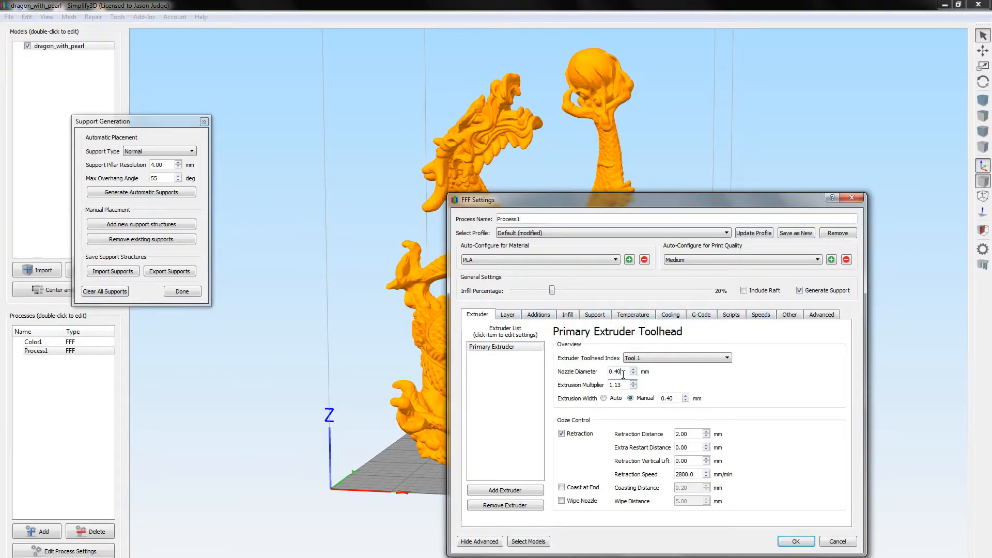
drag(619, 374, 605, 374)
Try a retraction distance of 7 mm and an extra restart distance of -0.20 mm, and restore them to 2.00 and 0.00 mm
drag(692, 434, 682, 436)
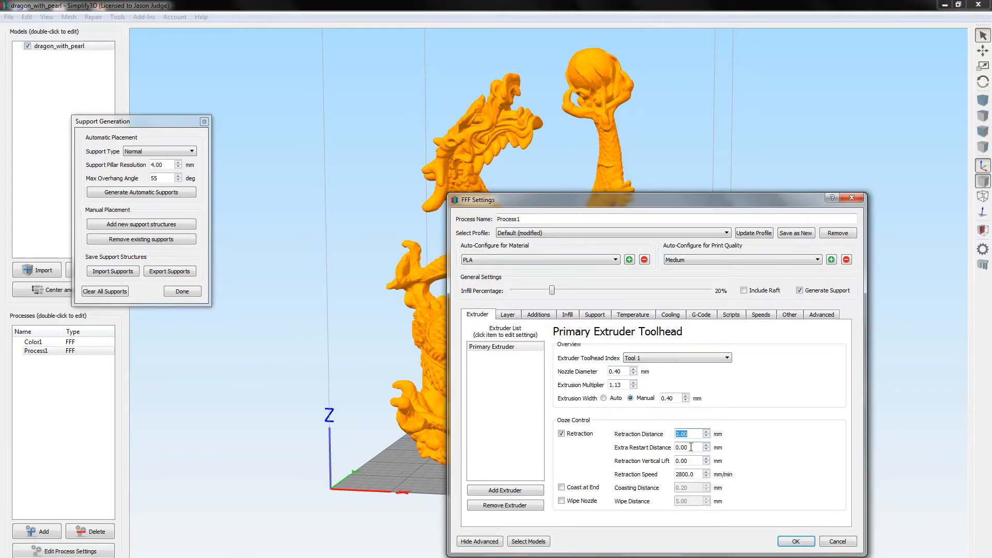
text(7)
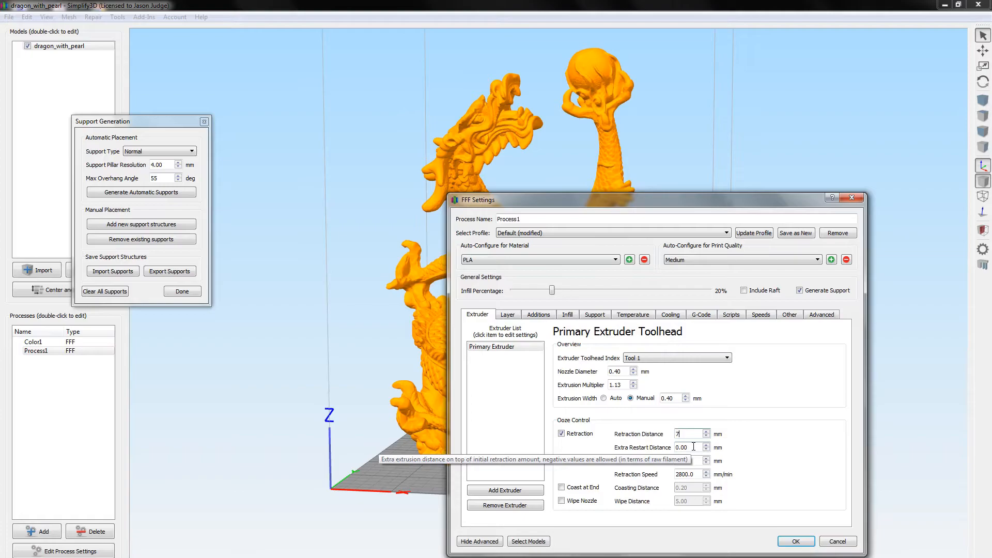
click(706, 450)
click(706, 450)
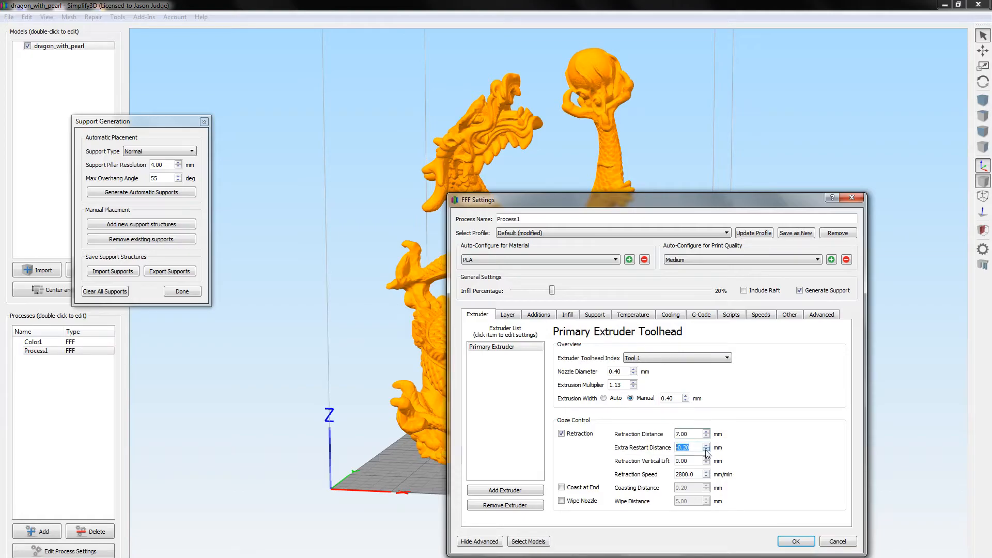
click(706, 445)
click(706, 445)
click(696, 447)
drag(693, 435, 671, 439)
click(692, 448)
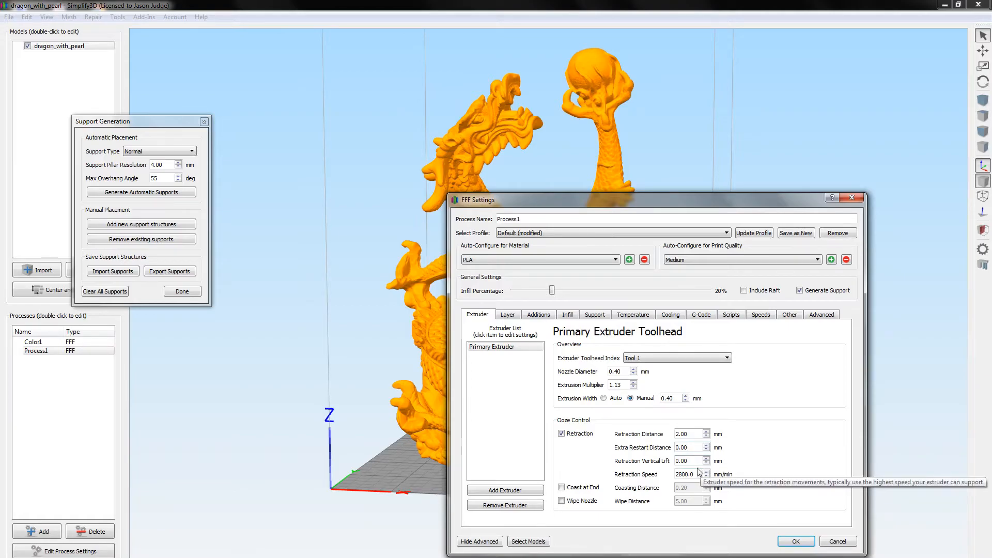
Enable single outline corkscrew printing mode (vase mode) for Process1, apply the settings, and finish support generation
click(512, 315)
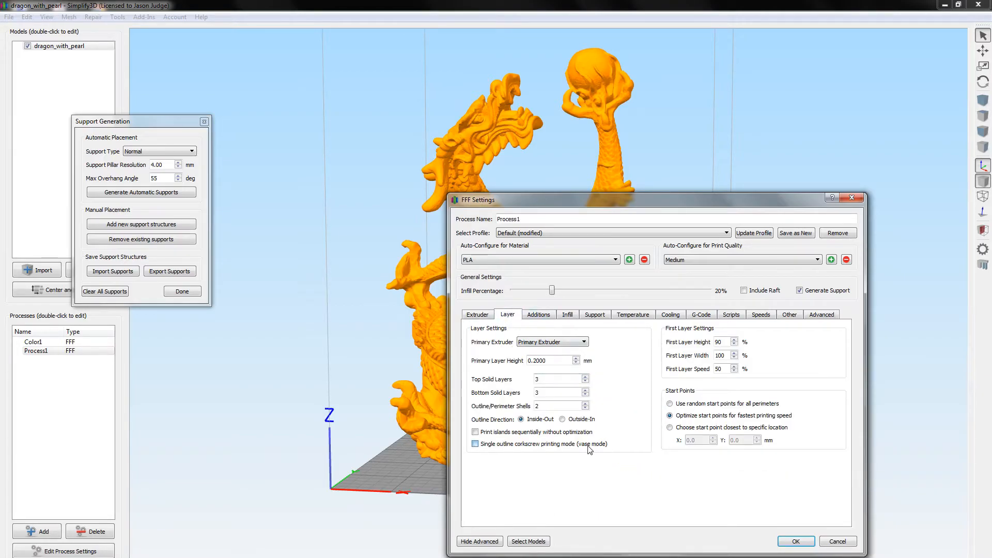
click(475, 444)
mouse_move(495, 447)
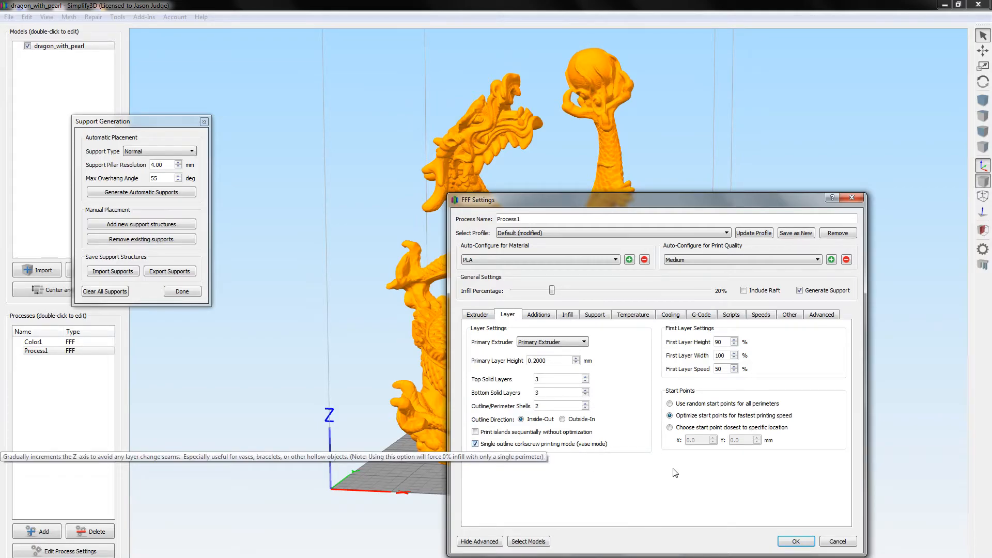
click(796, 542)
click(194, 290)
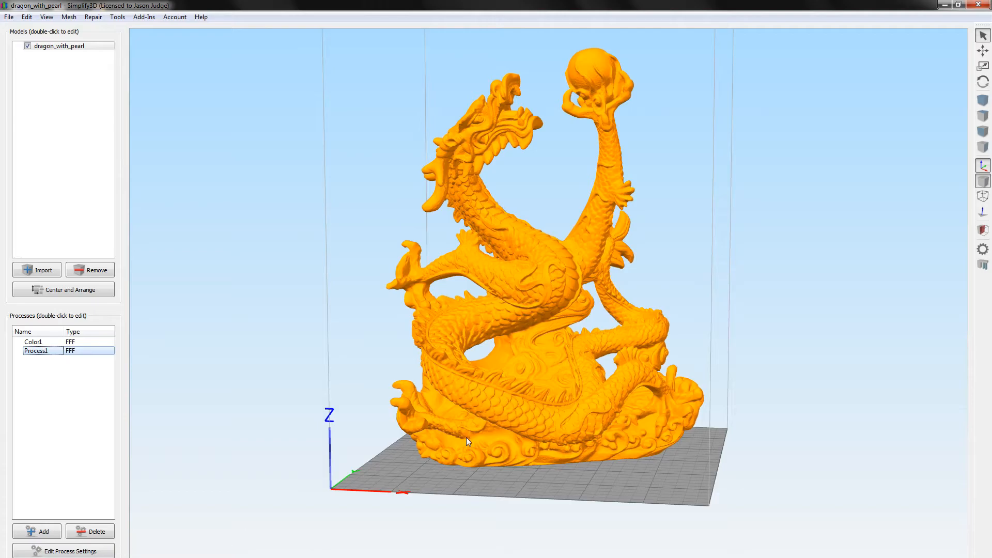
Reopen the Process1 settings, review the outline/perimeter shells in the layer settings, and leave without applying changes
double_click(71, 353)
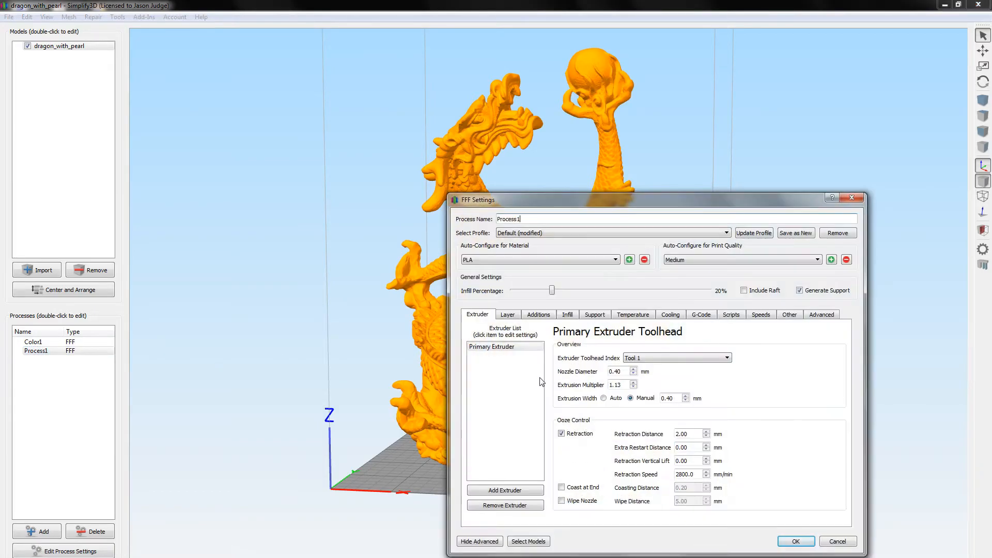
click(507, 315)
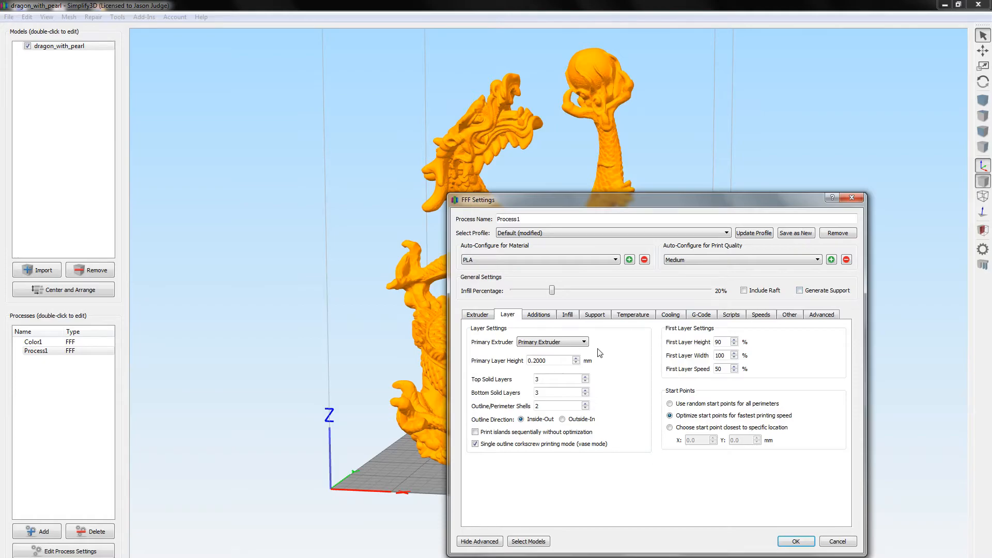
click(563, 406)
click(837, 542)
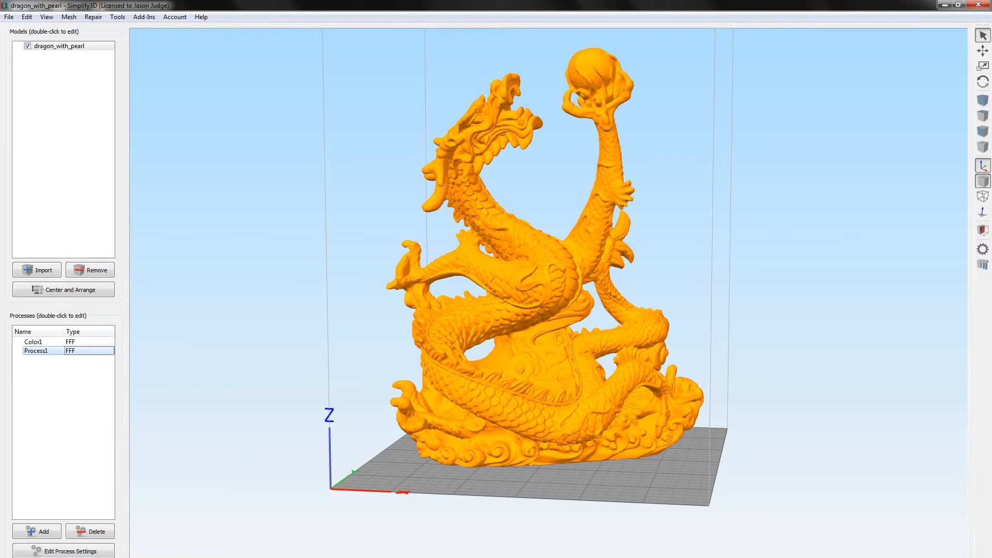
Prepare the toolpaths for printing with all processes selected, using continuous layer-by-layer printing
key(ctrl+p)
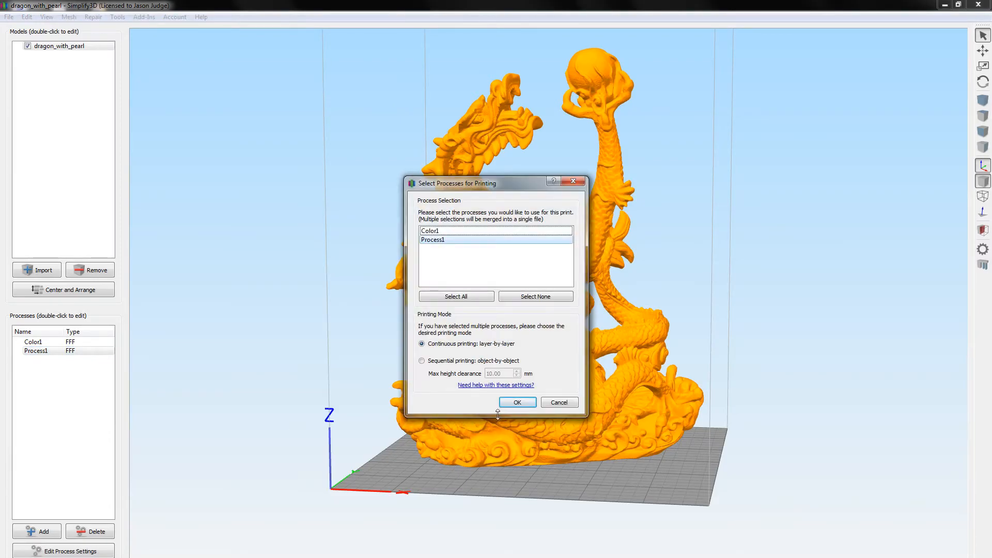
click(517, 403)
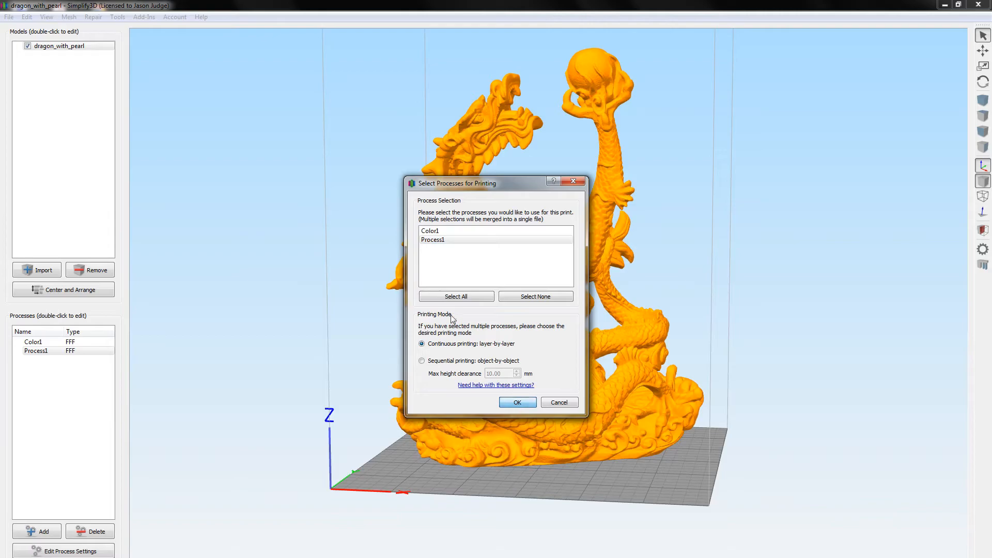
click(453, 297)
click(518, 403)
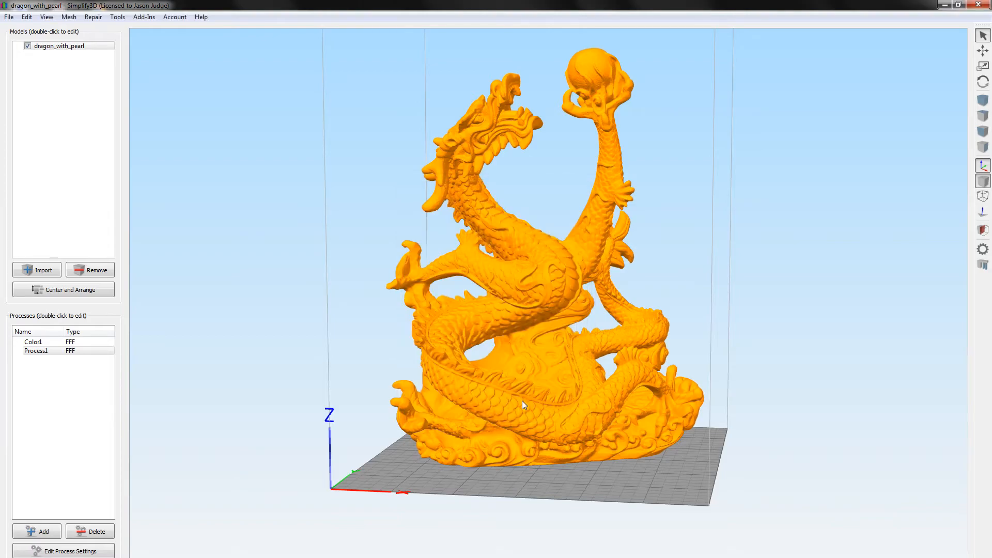
Inspect the toolpath preview and save the toolpaths to disk as dragon_with_pearl.gcode in the Ender 3 - 1 folder
drag(375, 556, 529, 557)
scroll(482, 449, up, 5)
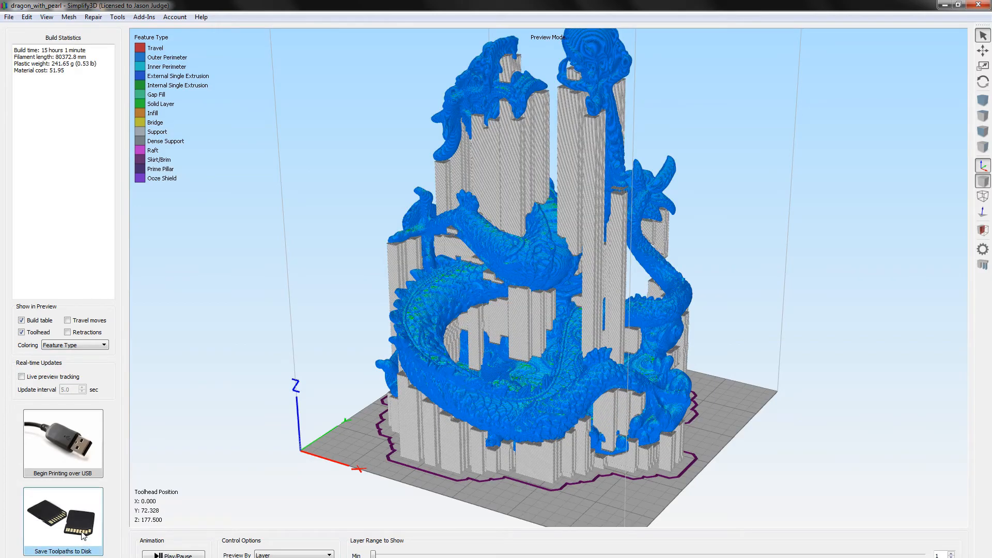
click(85, 535)
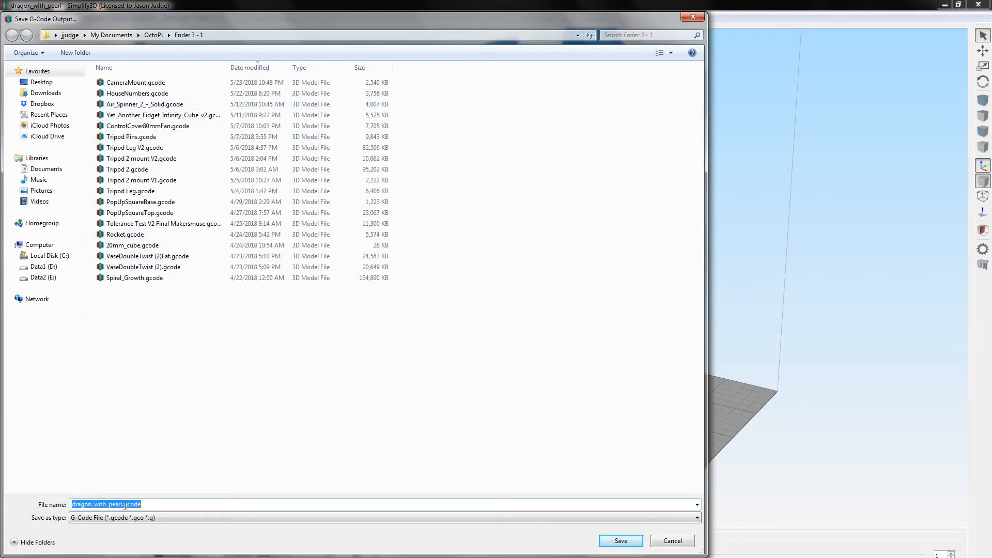
click(620, 541)
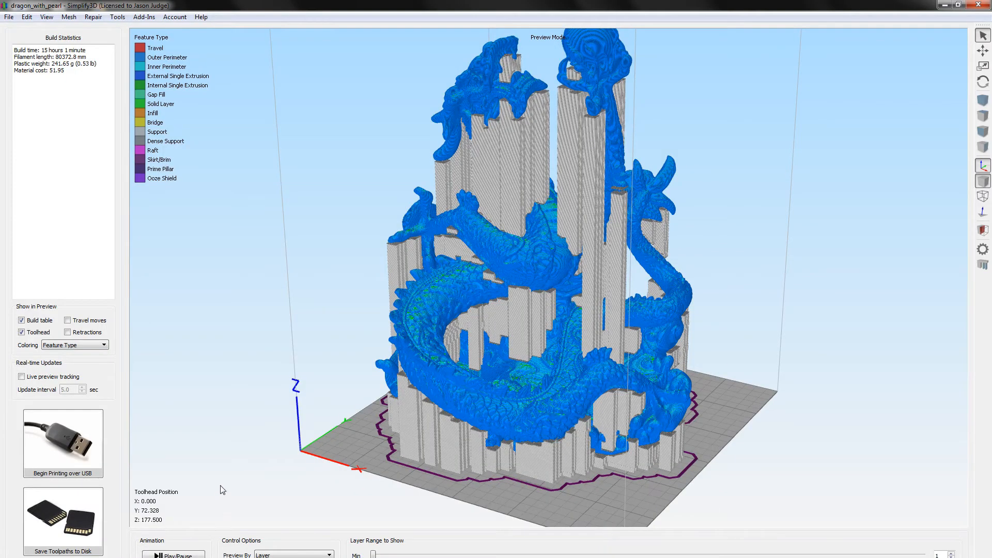